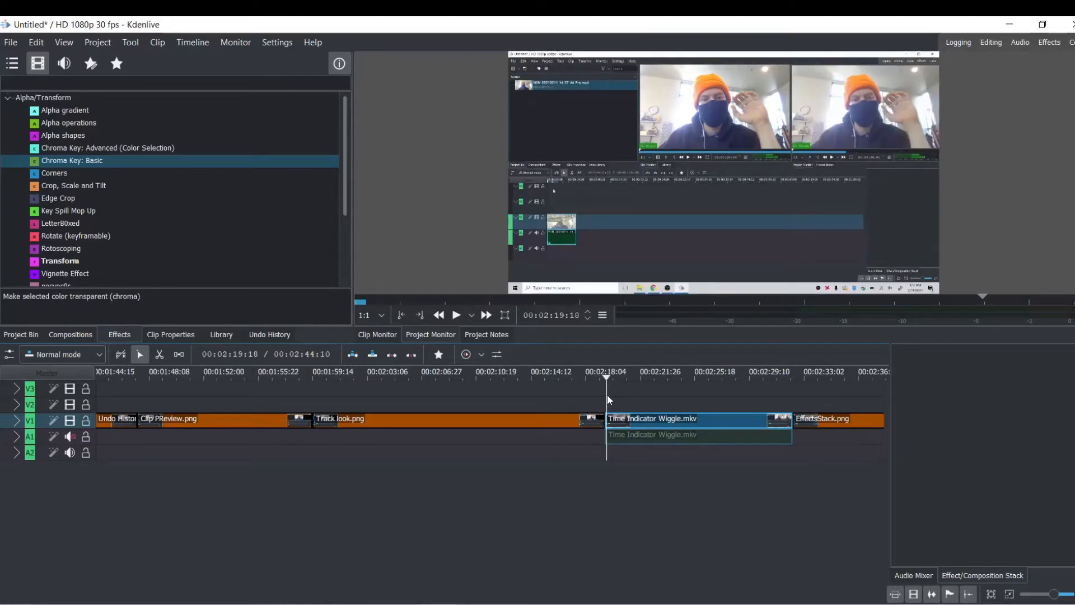
Apply a Transform effect to the Time Indicator Wiggle.mkv clip on track V1.
right_click(646, 424)
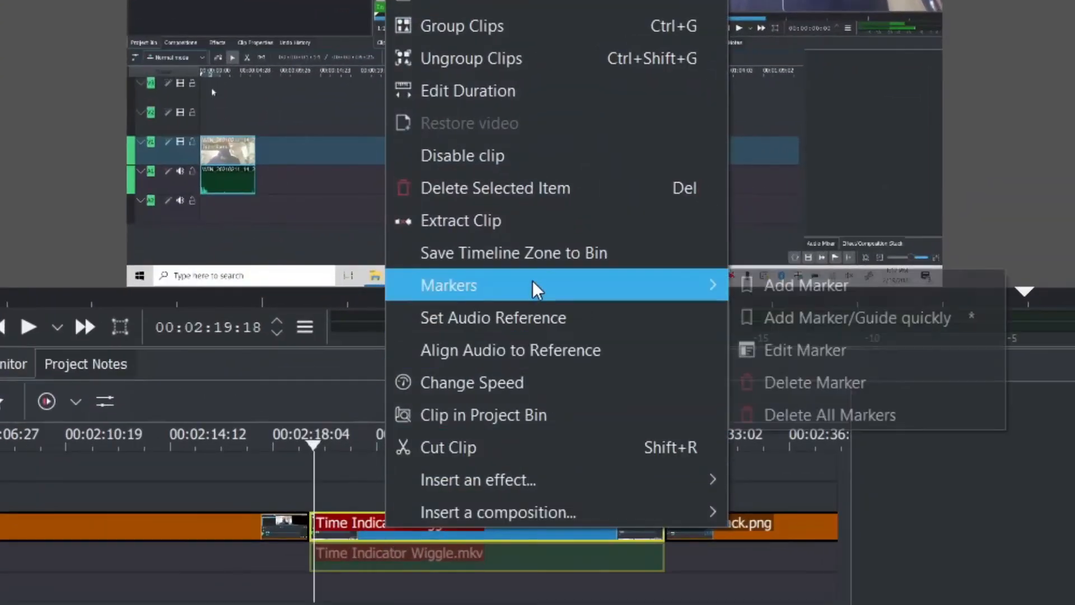
mouse_move(614, 485)
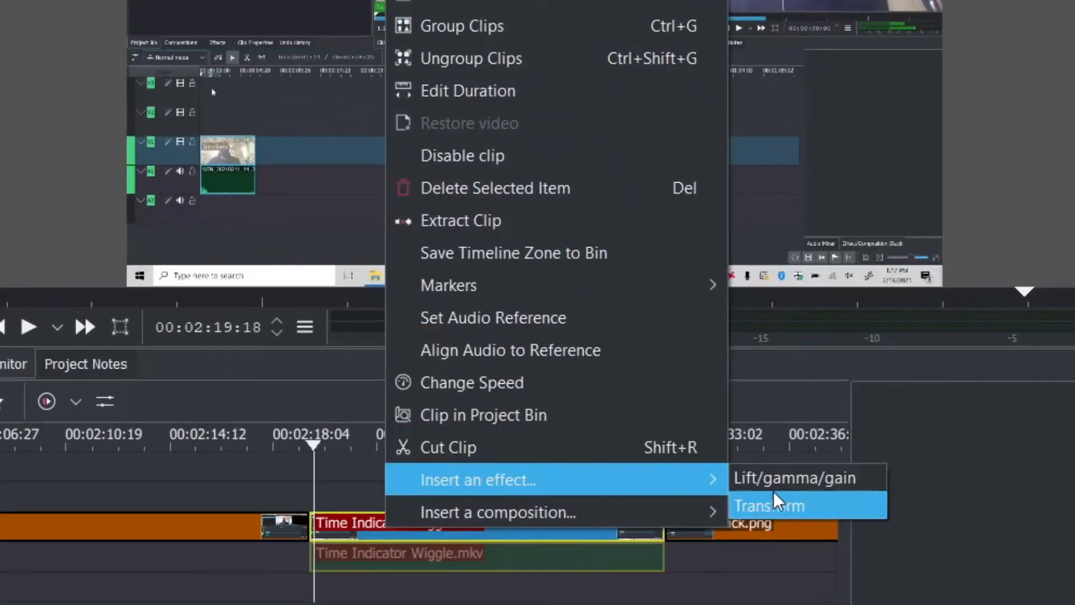
left_click(778, 505)
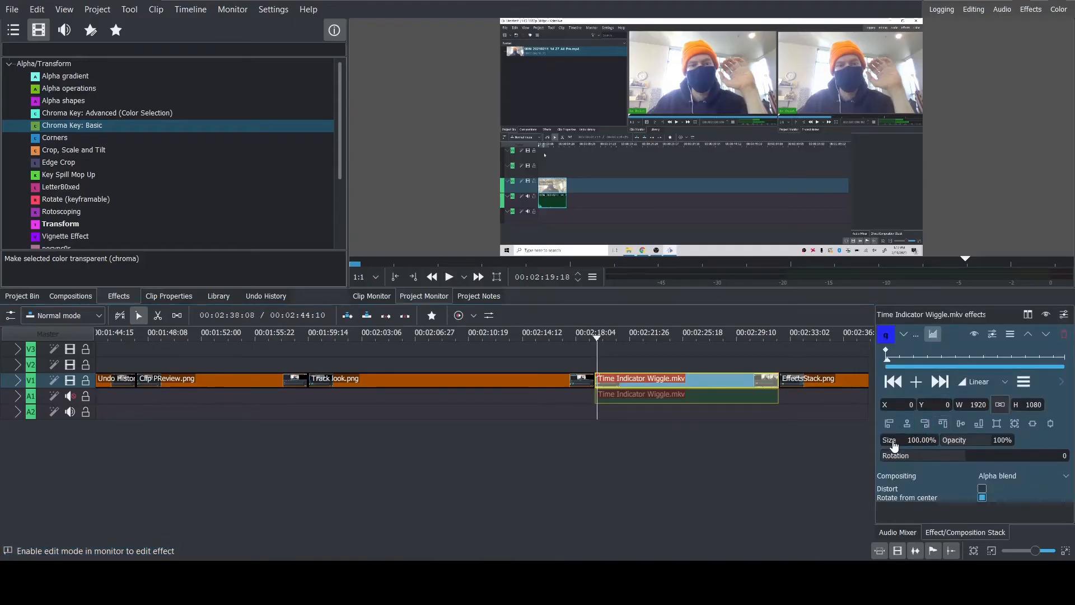
left_click_drag(894, 445, 894, 444)
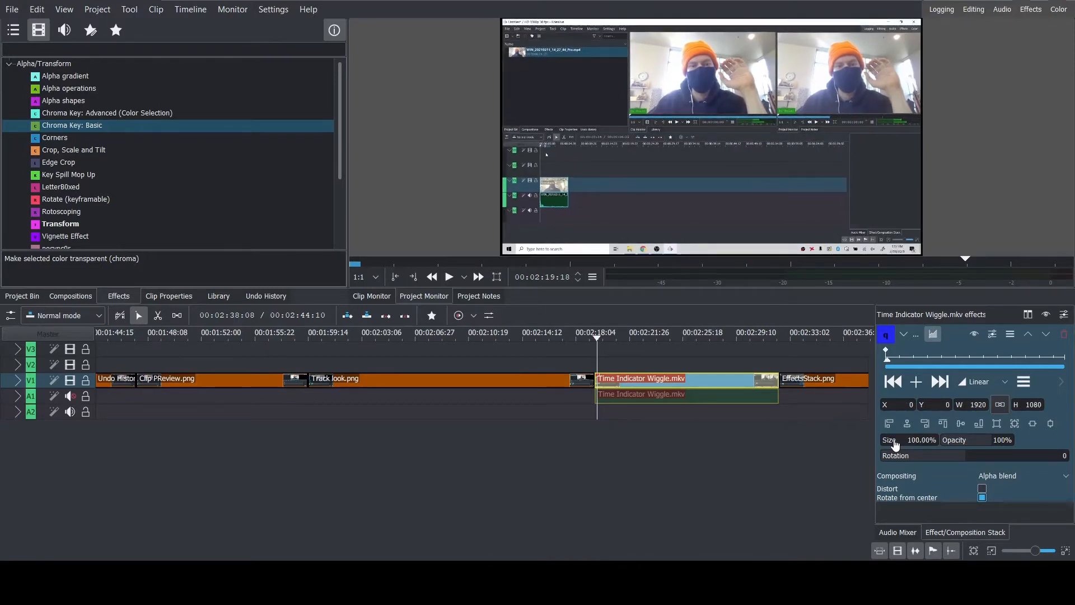
double_click(894, 444)
left_click_drag(916, 408, 956, 409)
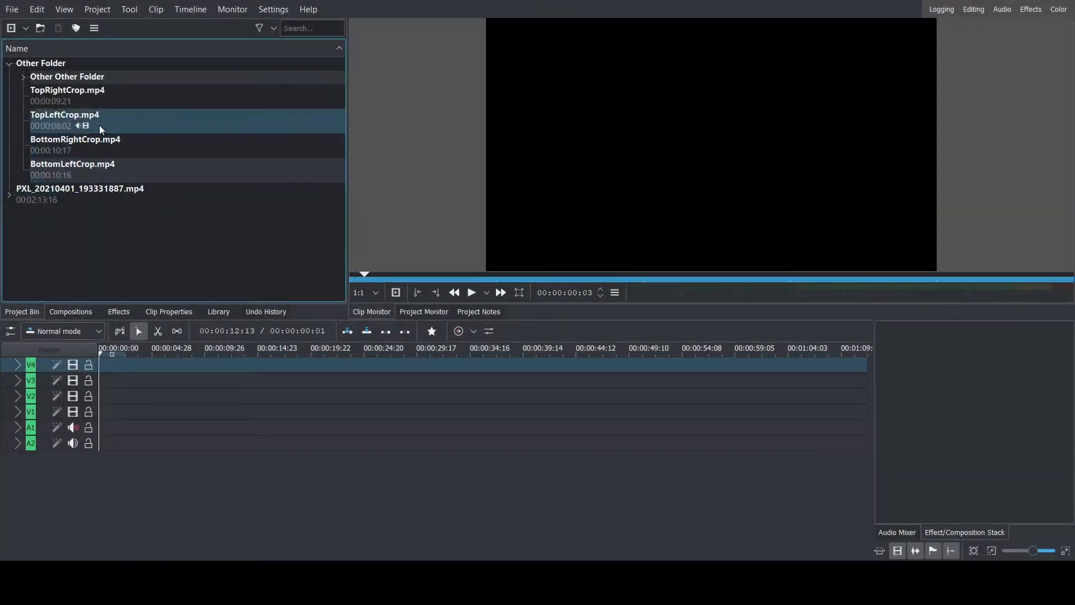
Place TopRightCrop.mp4 at the start of track V4 and apply a Transform effect to it.
left_click(66, 98)
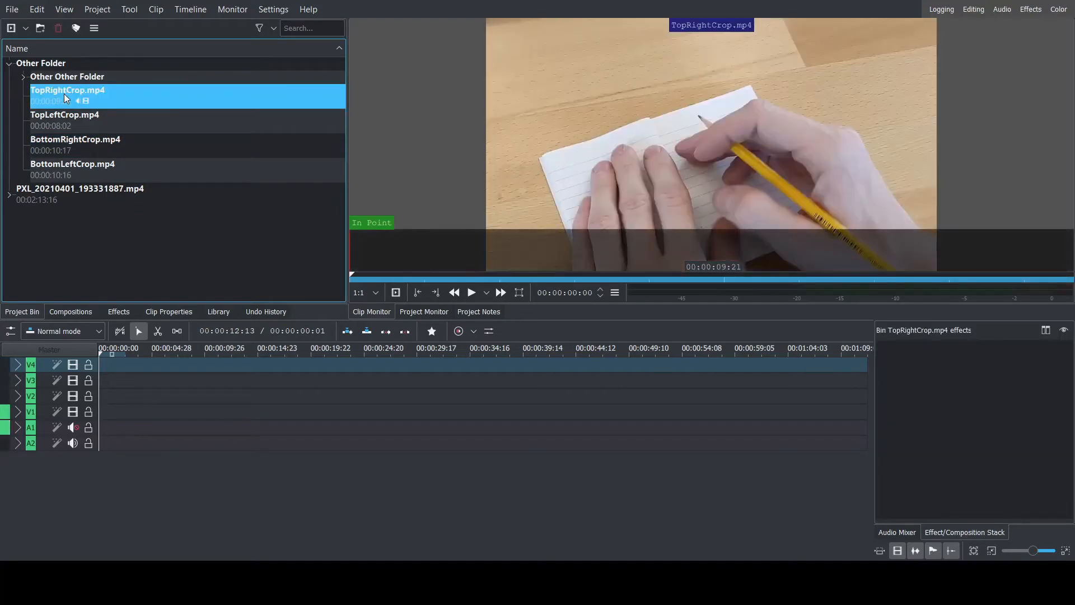
left_click(471, 293)
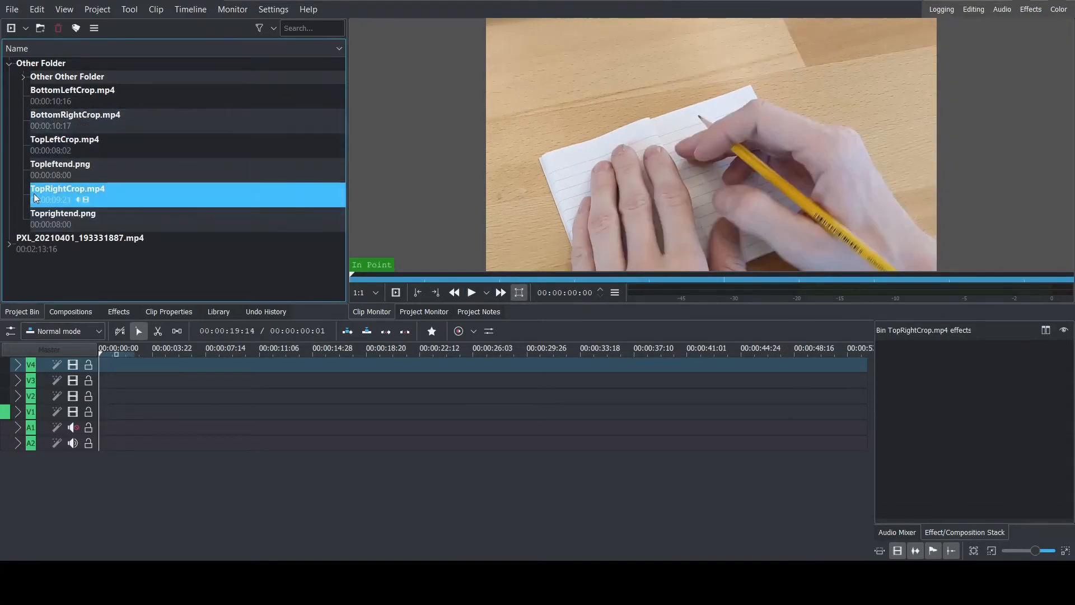
left_click_drag(42, 197, 98, 369)
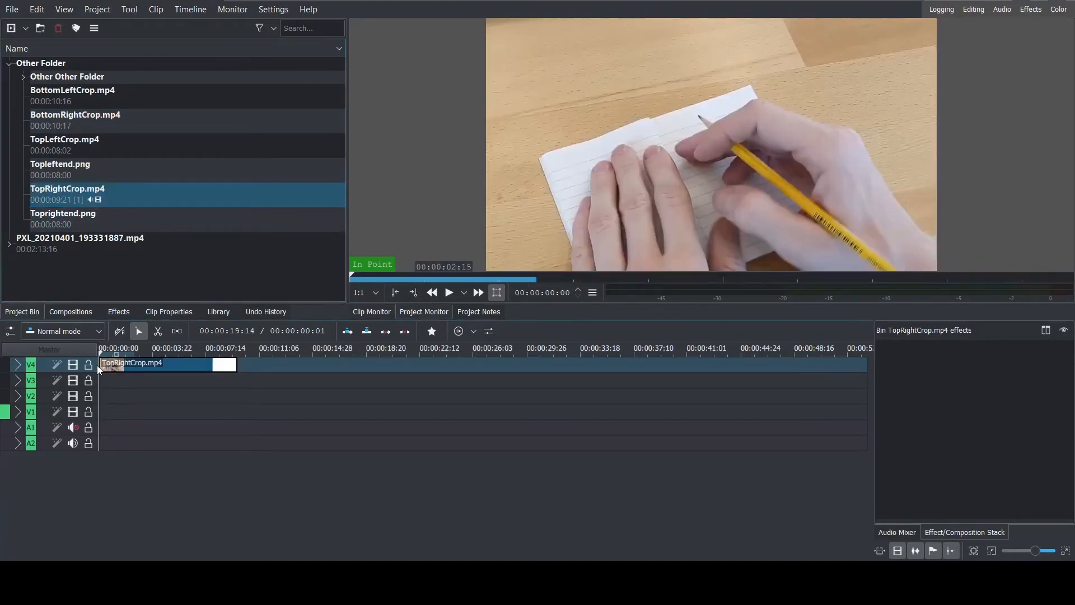
right_click(149, 368)
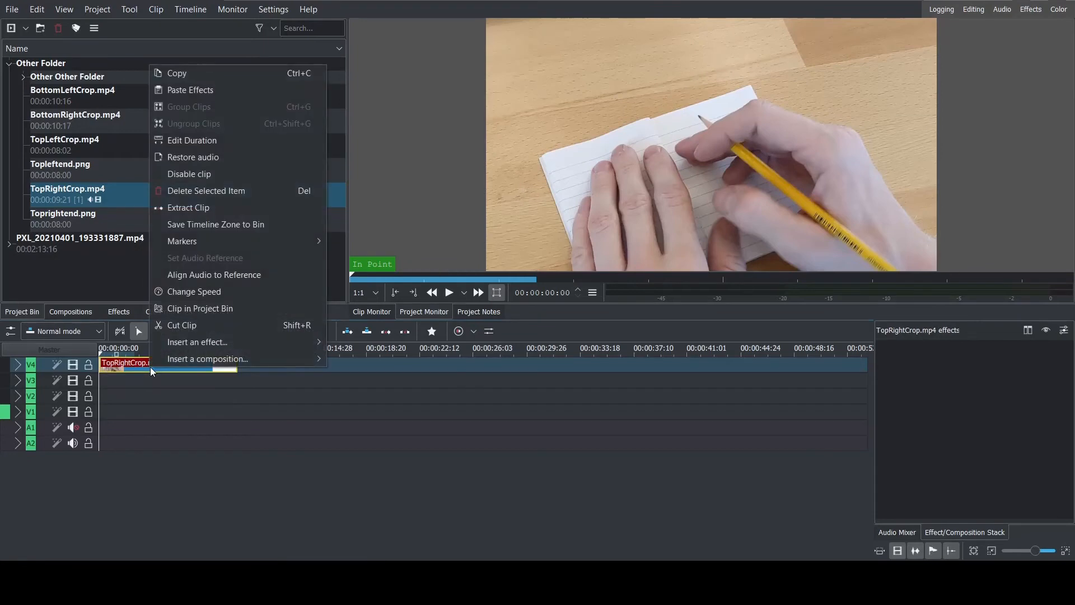
mouse_move(215, 343)
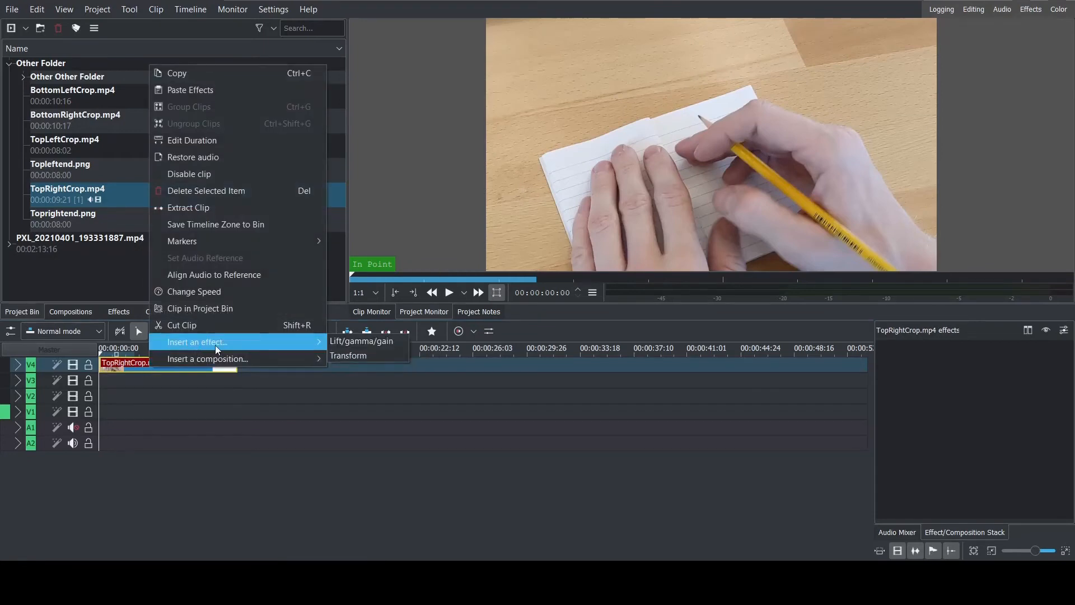
left_click(349, 355)
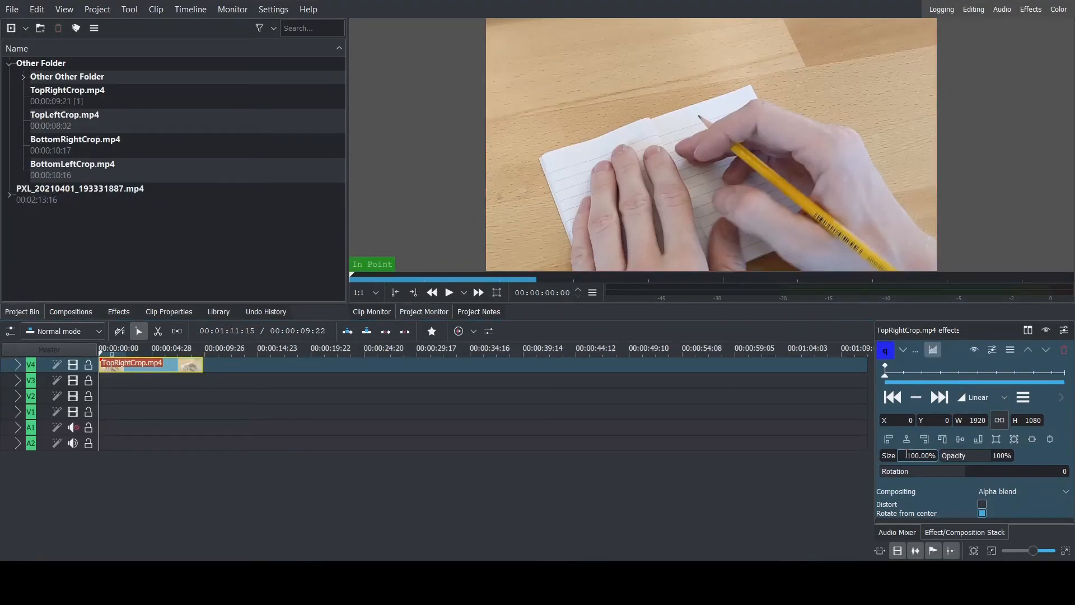
Scale the TopRightCrop.mp4 clip to 50%, move it to X 960, Y 0 in the frame's upper-right quarter, and play it back.
left_click_drag(907, 455, 920, 455)
type("50")
key("Return")
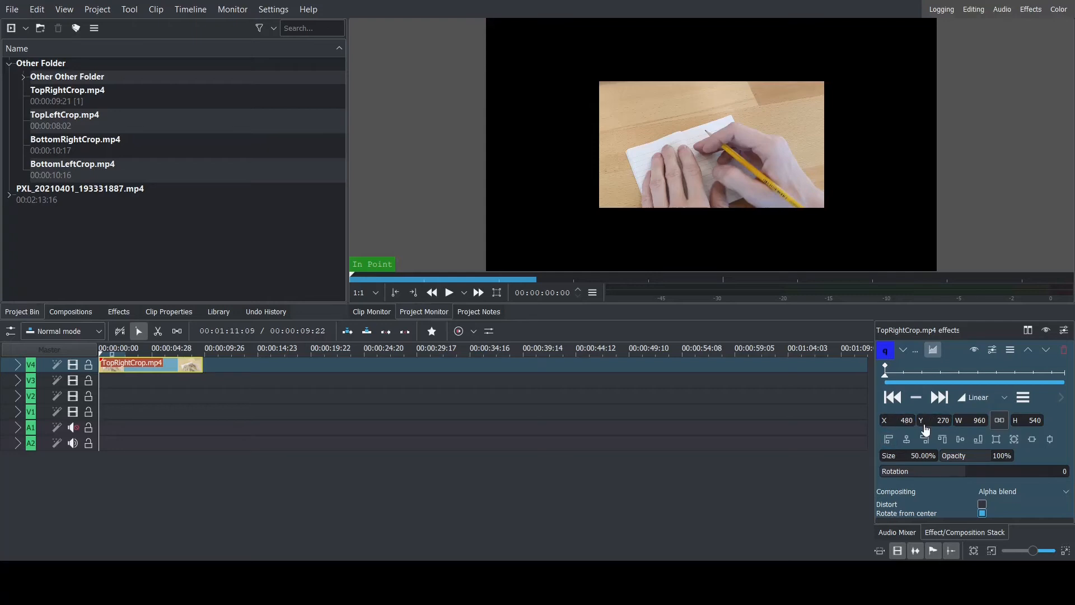
left_click_drag(923, 424, 775, 431)
left_click_drag(883, 430, 1071, 425)
left_click_drag(887, 428, 973, 428)
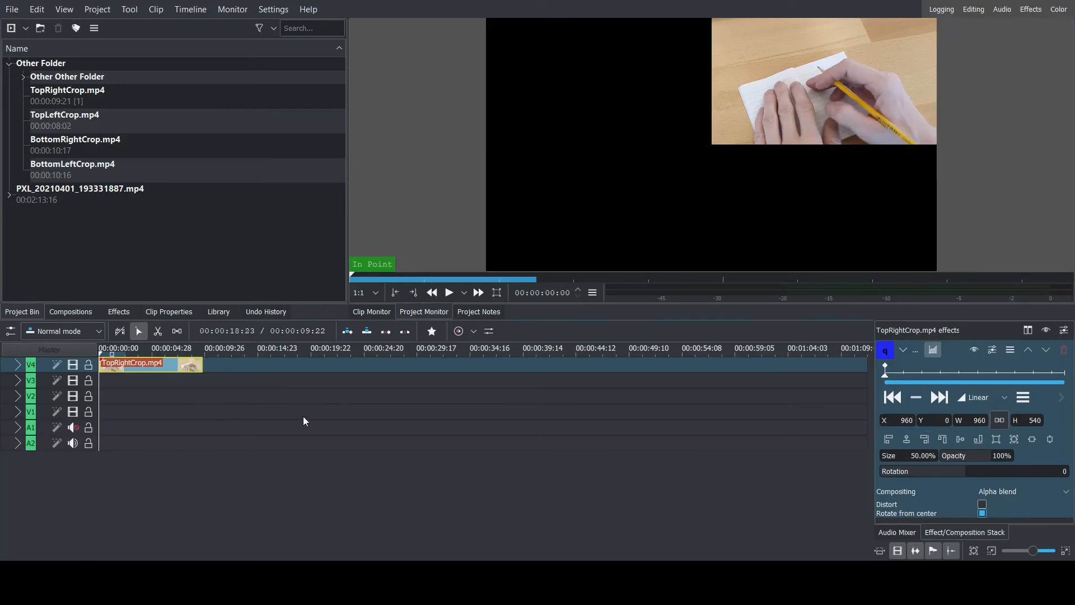
left_click(449, 293)
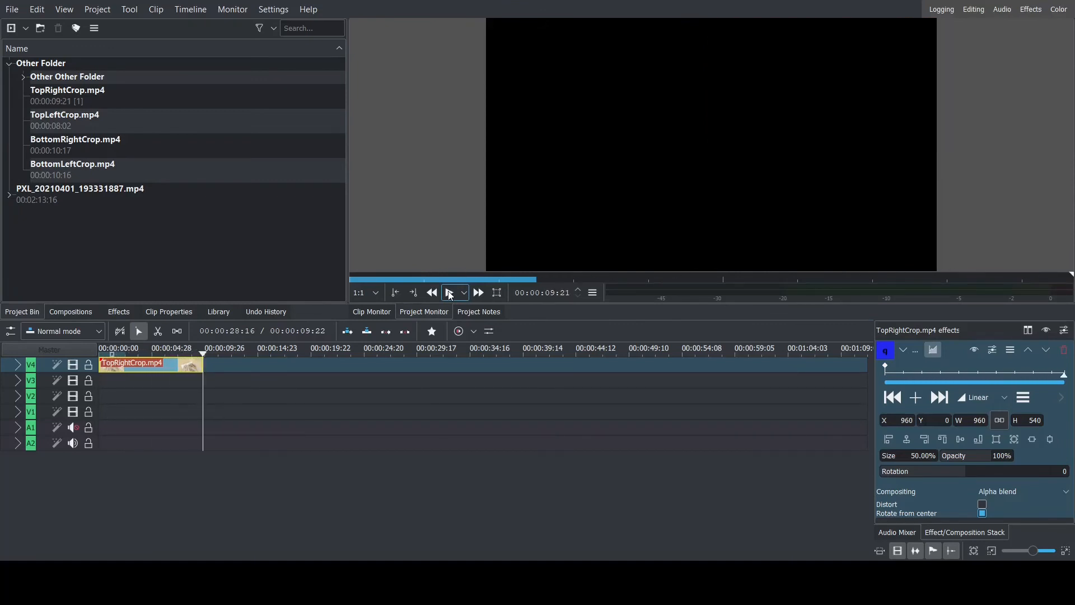
Place TopLeftCrop.mp4 at the start of track V3 and add a Transform effect to it.
left_click(65, 117)
left_click_drag(65, 117, 100, 380)
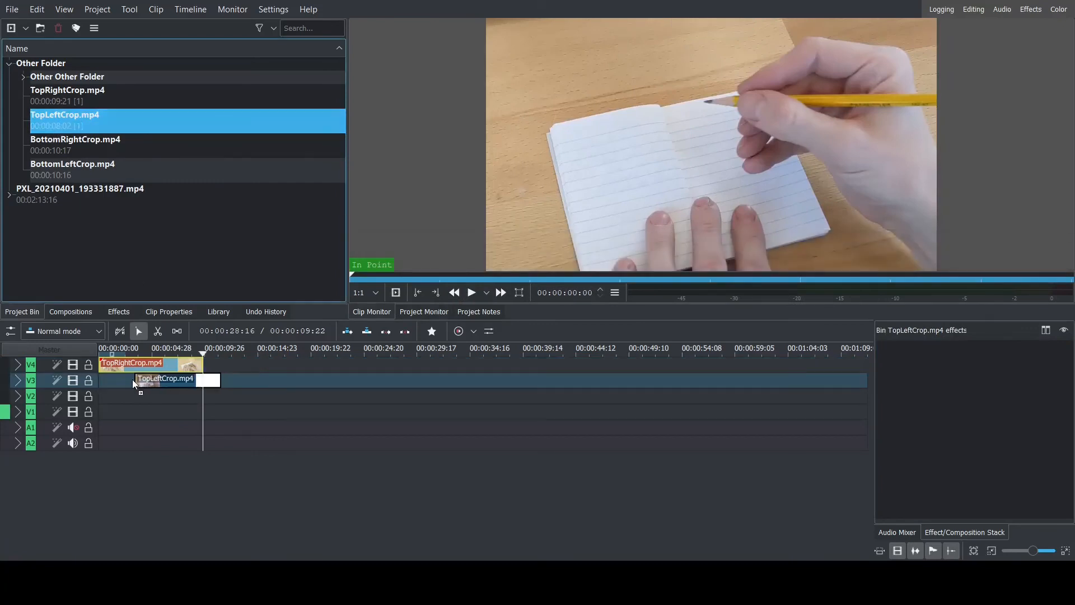
left_click(132, 380)
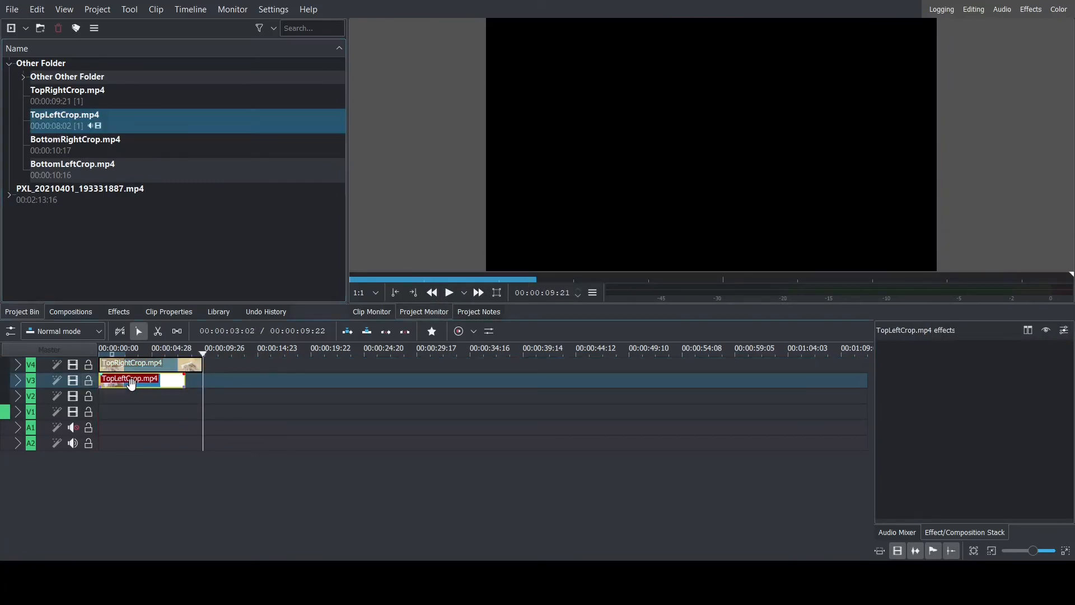
left_click_drag(146, 408, 138, 398)
left_click(134, 381)
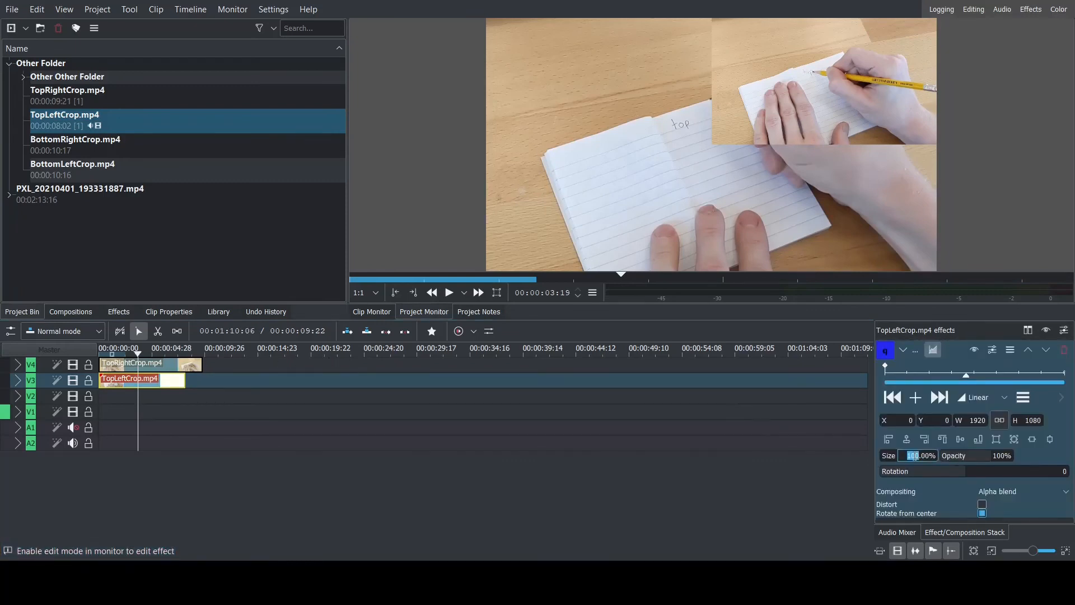
Scale the TopLeftCrop.mp4 clip to 50% and align it to the left and top edges of the frame.
key("Return")
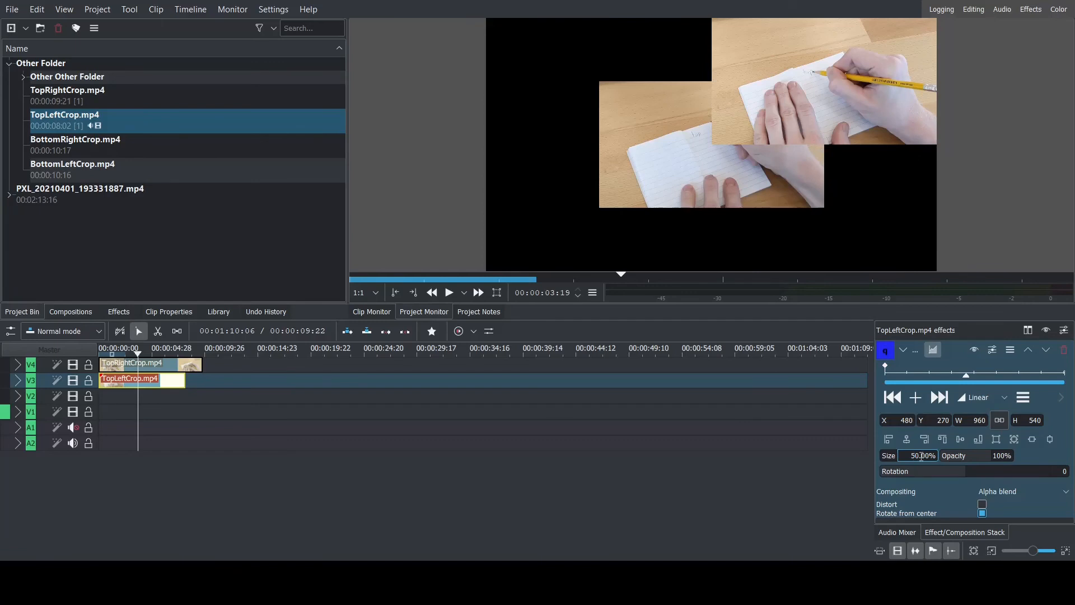
left_click(889, 440)
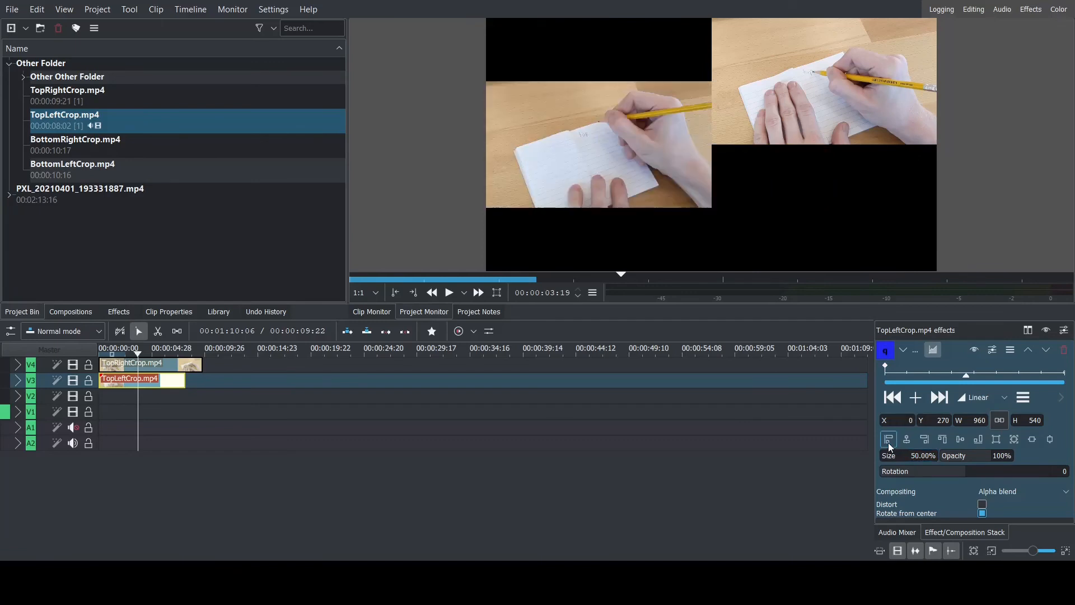
left_click(949, 442)
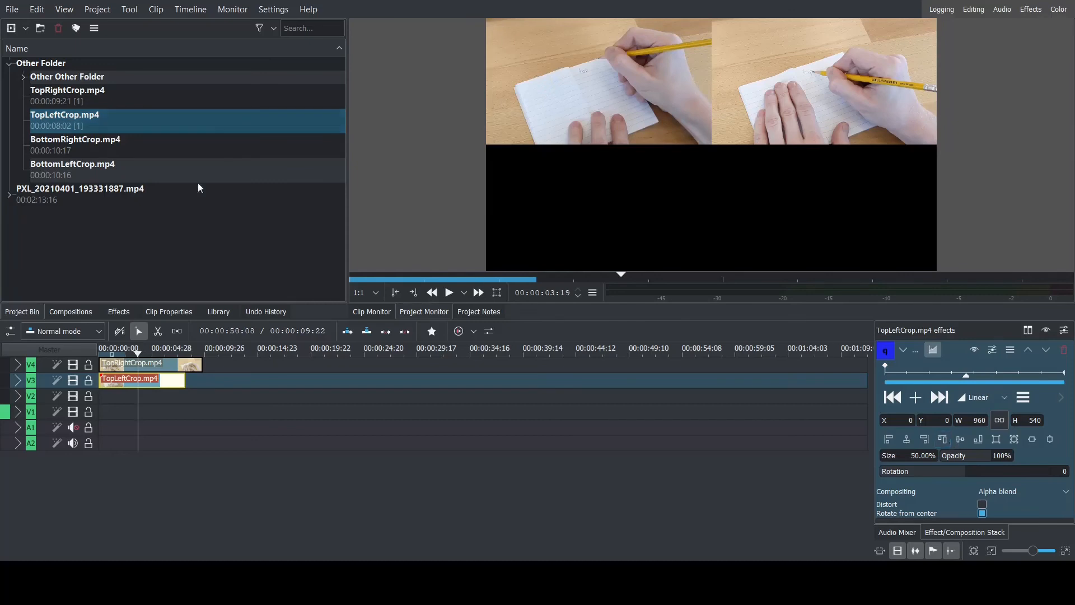
Place BottomRightCrop.mp4 at the start of track V2 and BottomLeftCrop.mp4 at the start of track V1.
left_click_drag(53, 147, 109, 407)
left_click_drag(122, 181, 95, 414)
Add a Transform effect to the BottomRightCrop.mp4 clip, scaled to 50% and aligned to the frame's bottom and right edges.
left_click(109, 397)
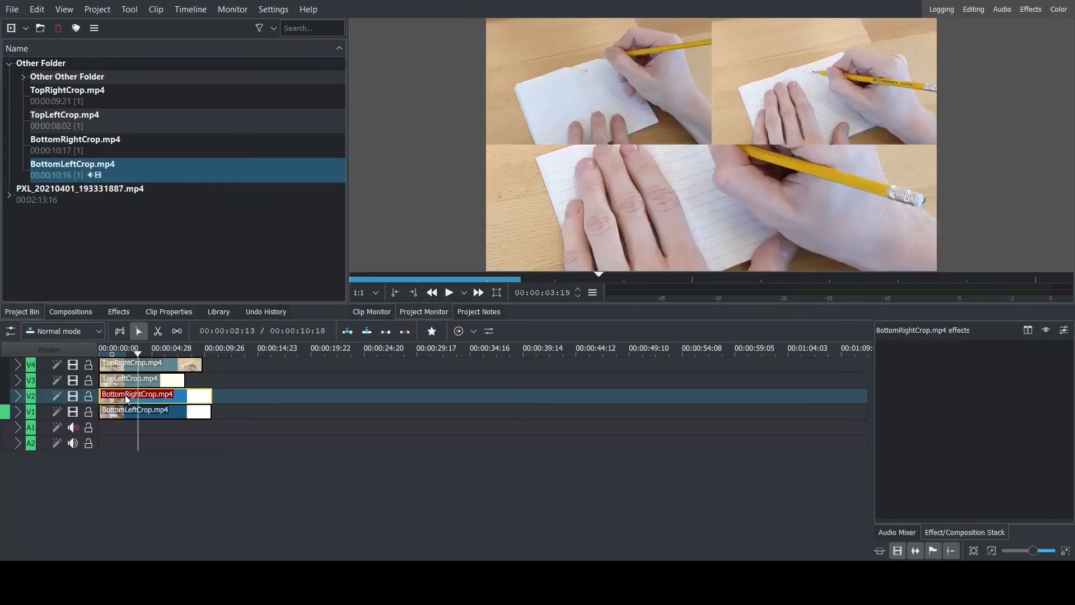
key("t")
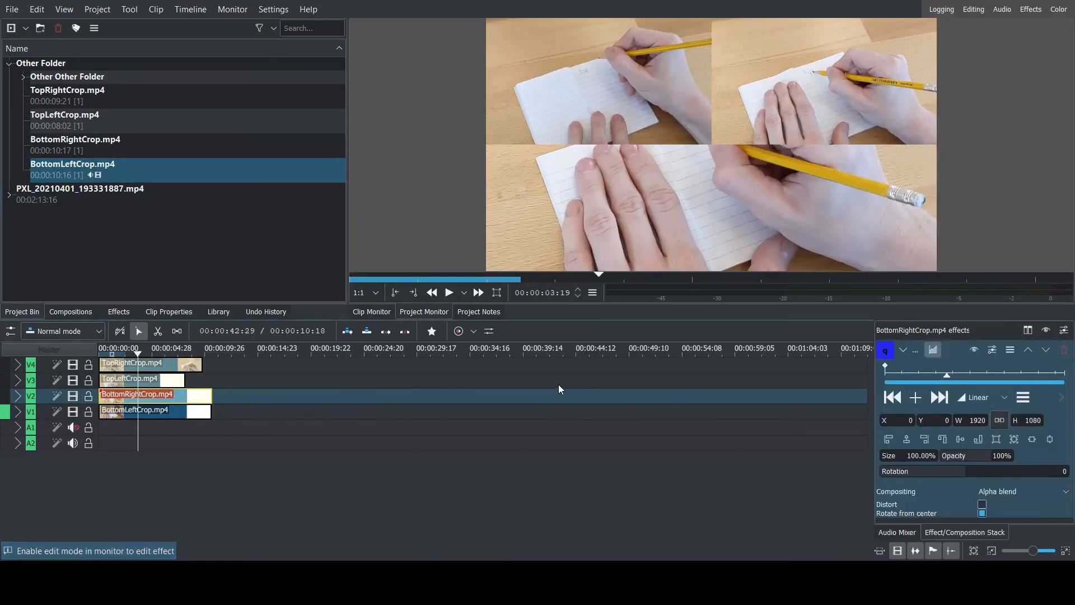
type("0")
key("Return")
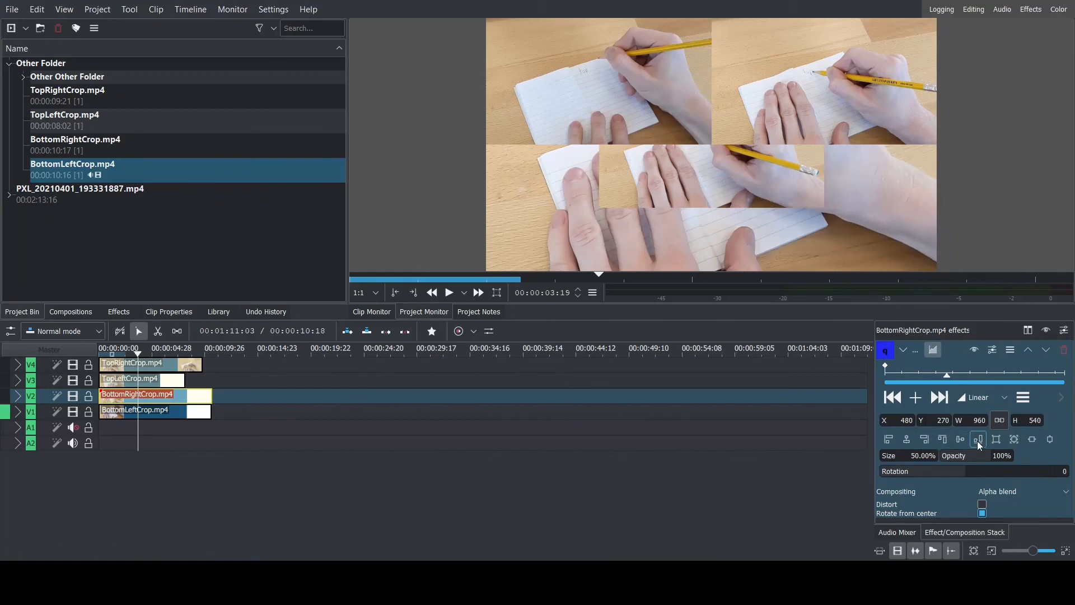
left_click(933, 445)
left_click(924, 439)
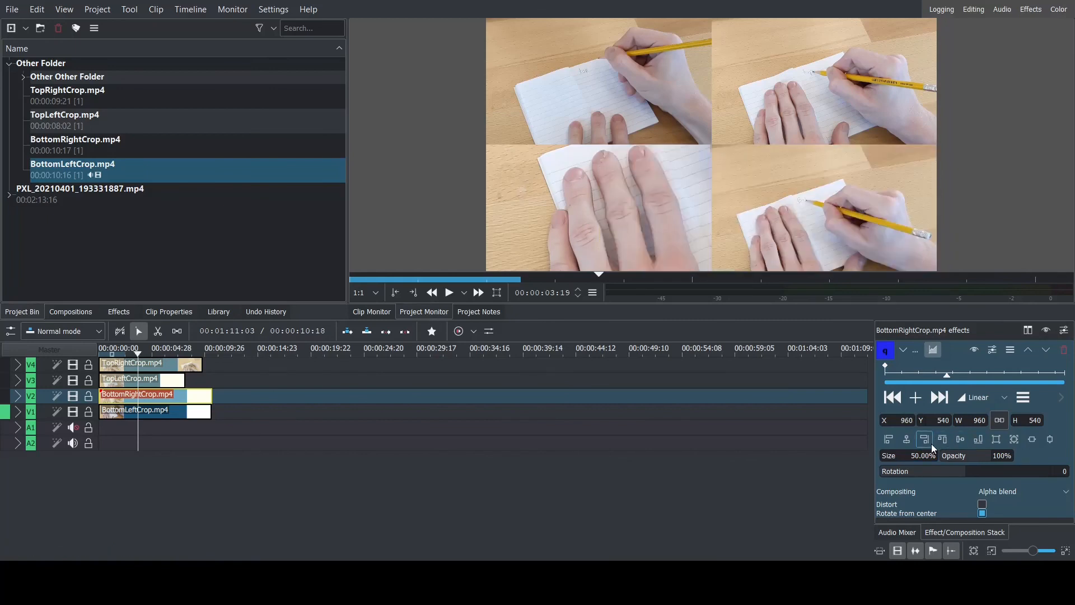
Add a Transform effect to the BottomLeftCrop.mp4 clip, scaled to 50% and aligned to the frame's bottom and left edges.
left_click(158, 412)
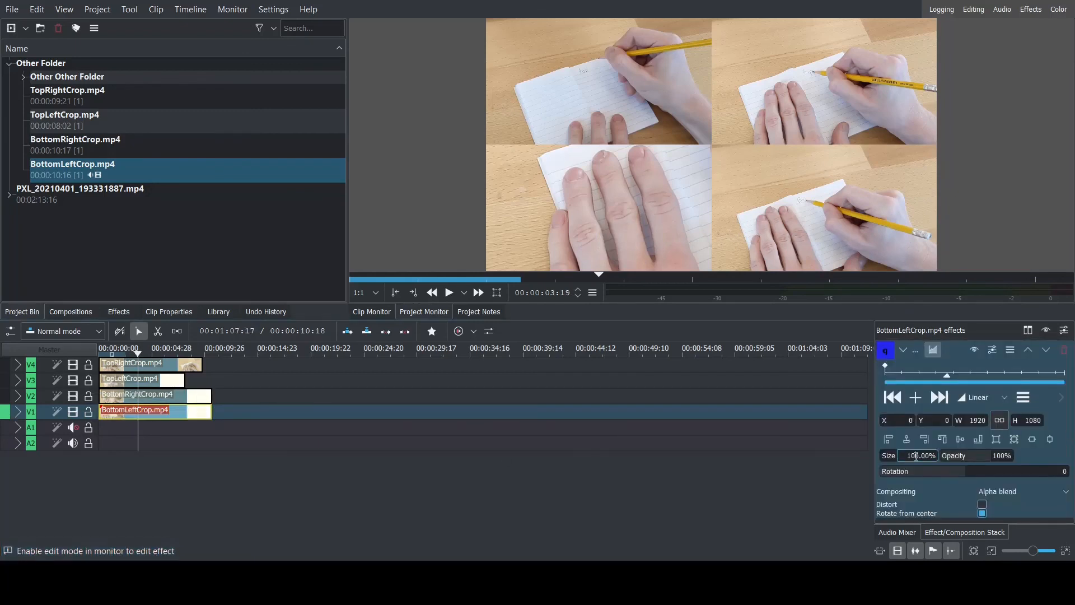
left_click(922, 457)
type("50")
key("Return")
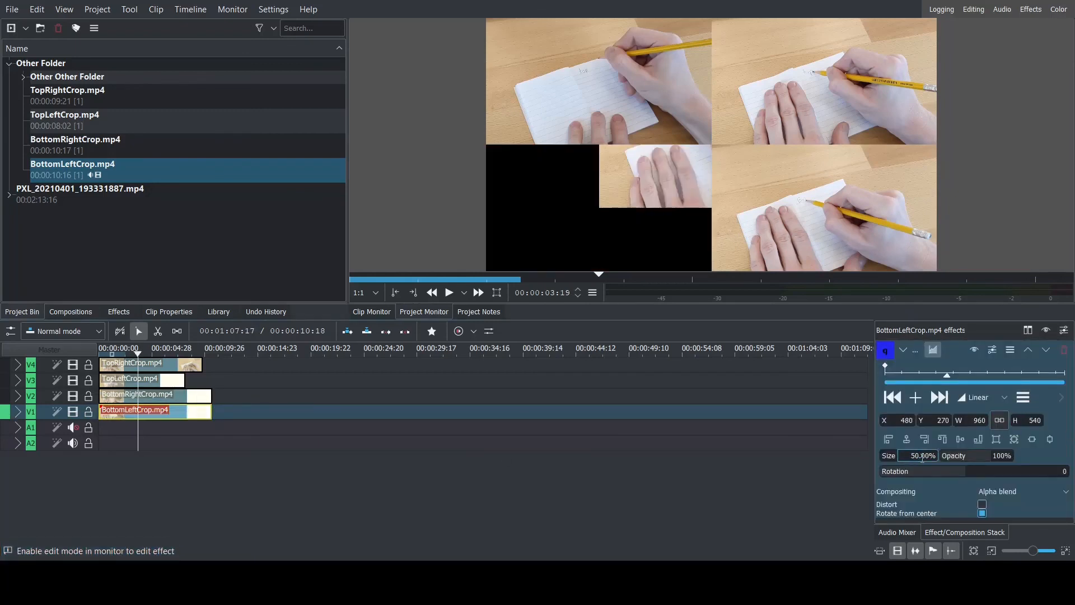
left_click(979, 442)
left_click(888, 439)
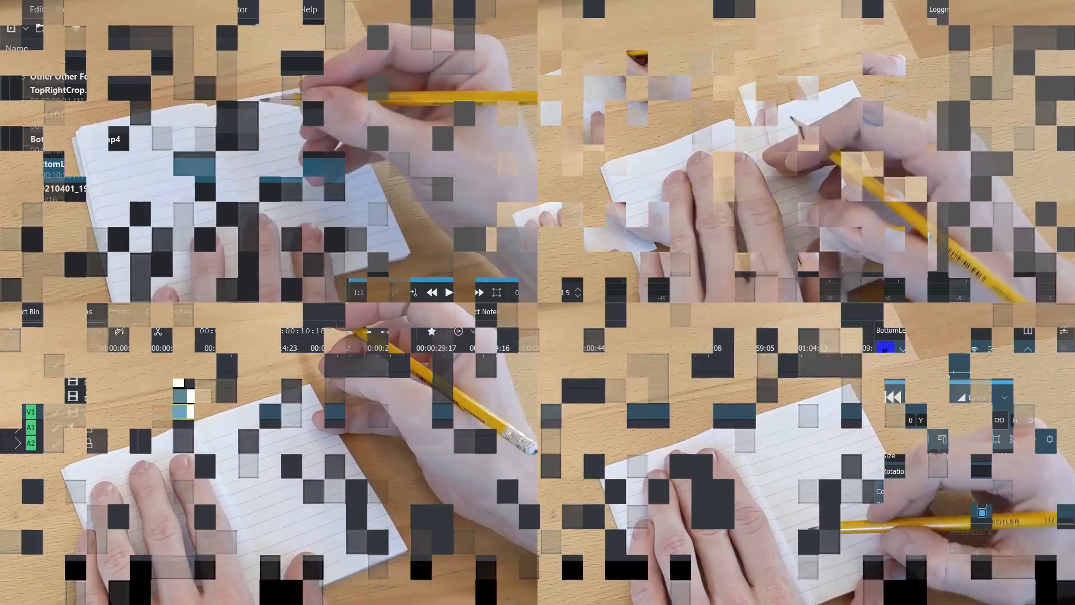